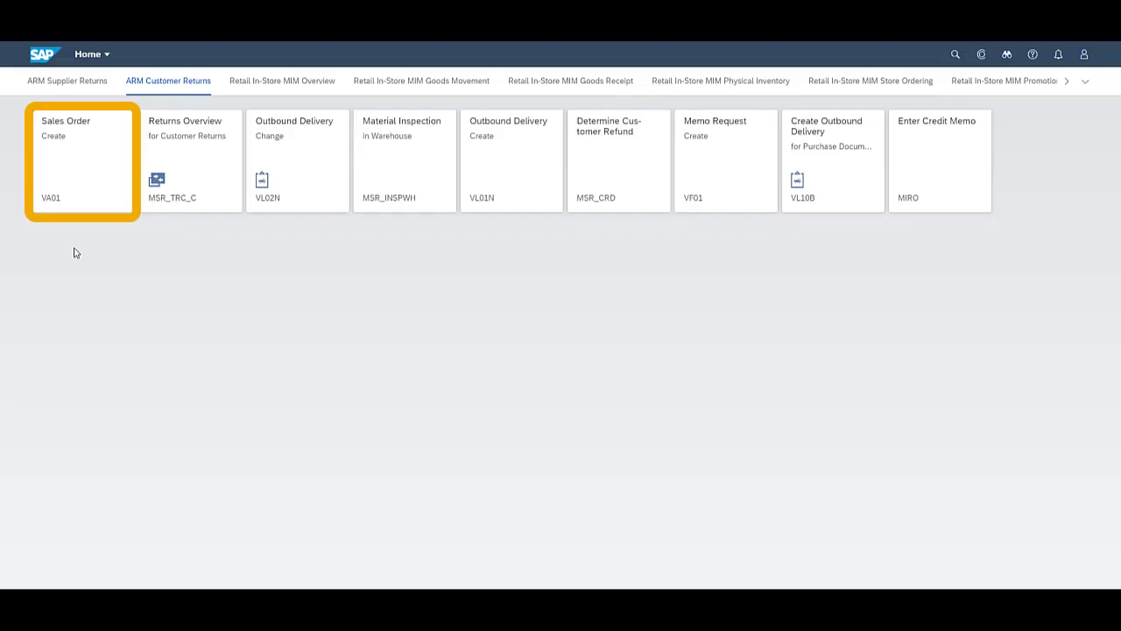
Create a new RE2 advanced returns order for sold-to party R335.
{"action": "left_click", "coordinate": [75, 174]}
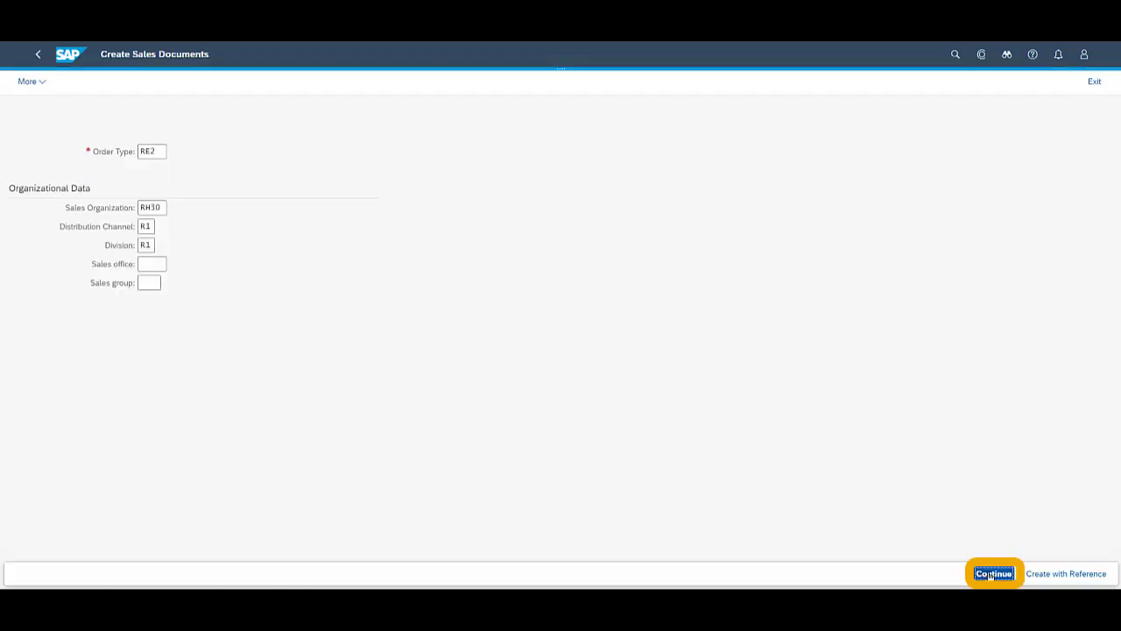
{"action": "left_click", "coordinate": [991, 574]}
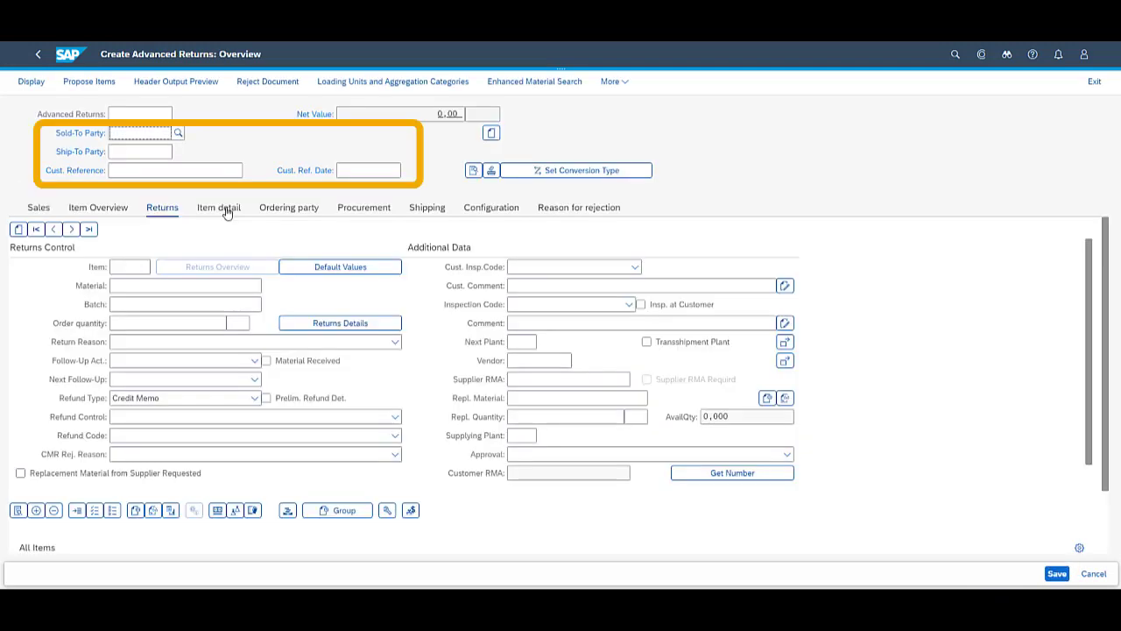
{"action": "type", "text": "335"}
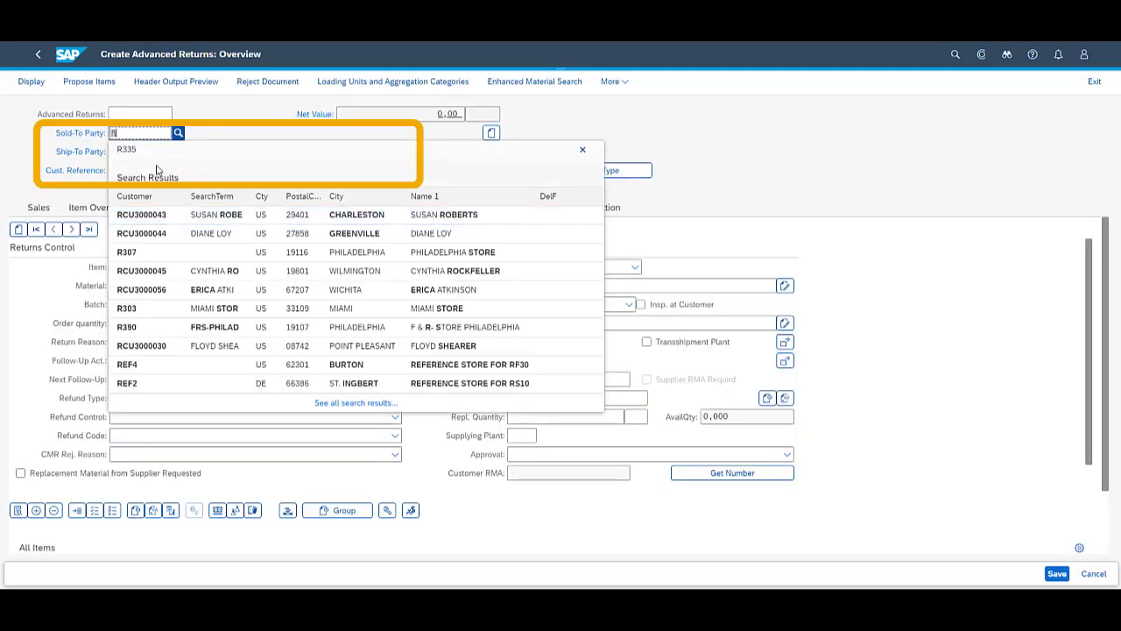
{"action": "key", "text": "Return"}
Enter customer reference JOX with reference date 17.06.2020.
{"action": "left_click", "coordinate": [138, 172]}
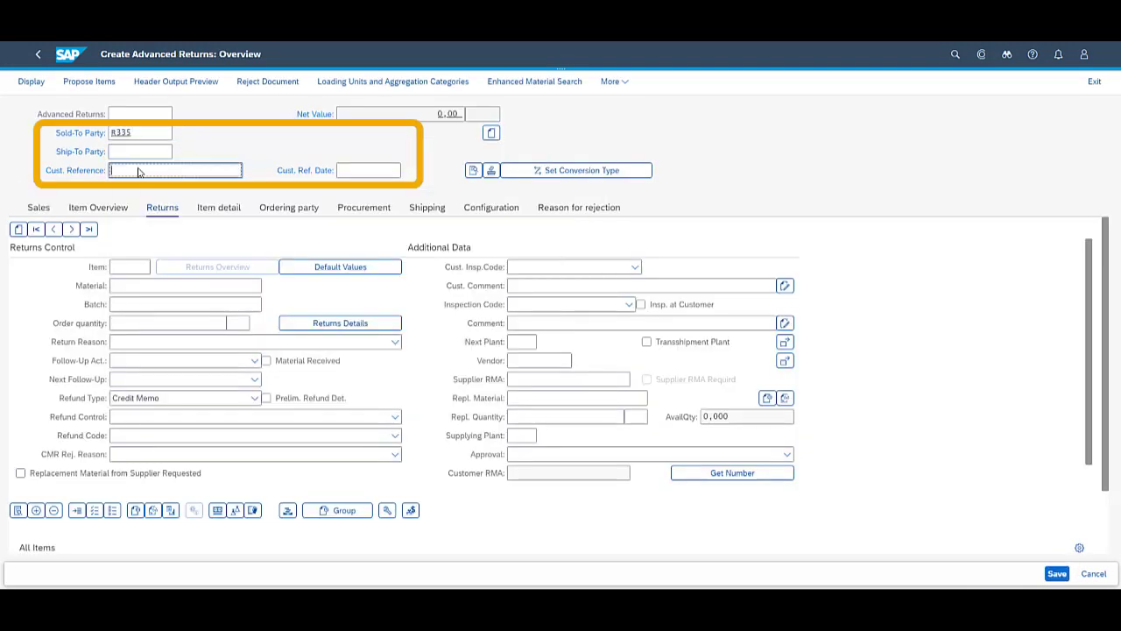
{"action": "type", "text": "JOX"}
{"action": "key", "text": "Tab"}
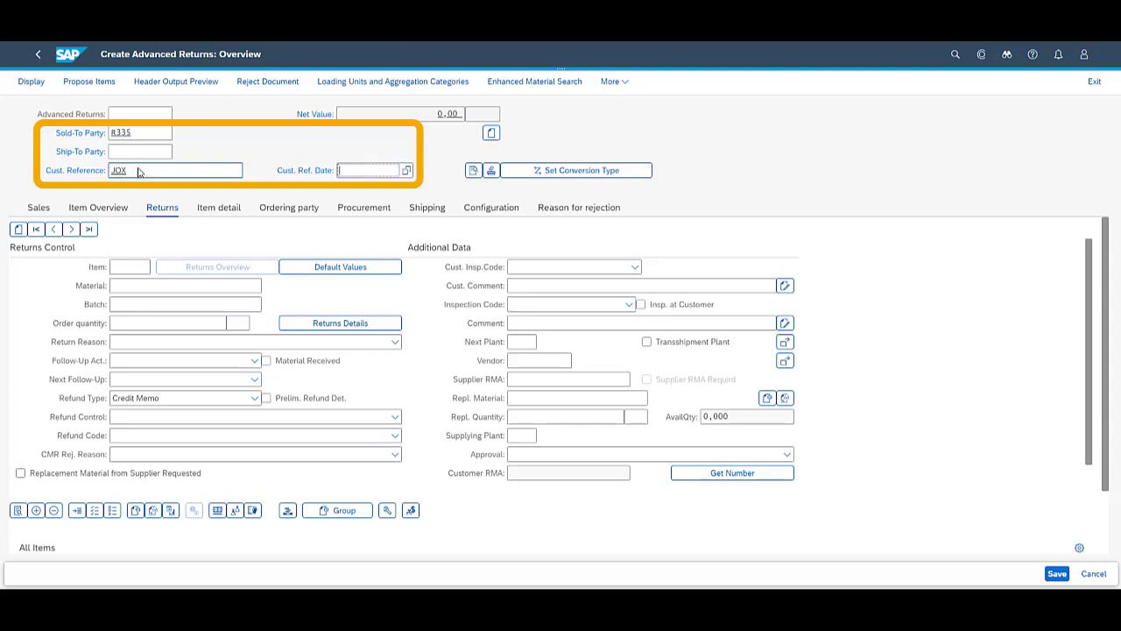
{"action": "left_click", "coordinate": [407, 171]}
{"action": "left_click", "coordinate": [507, 391]}
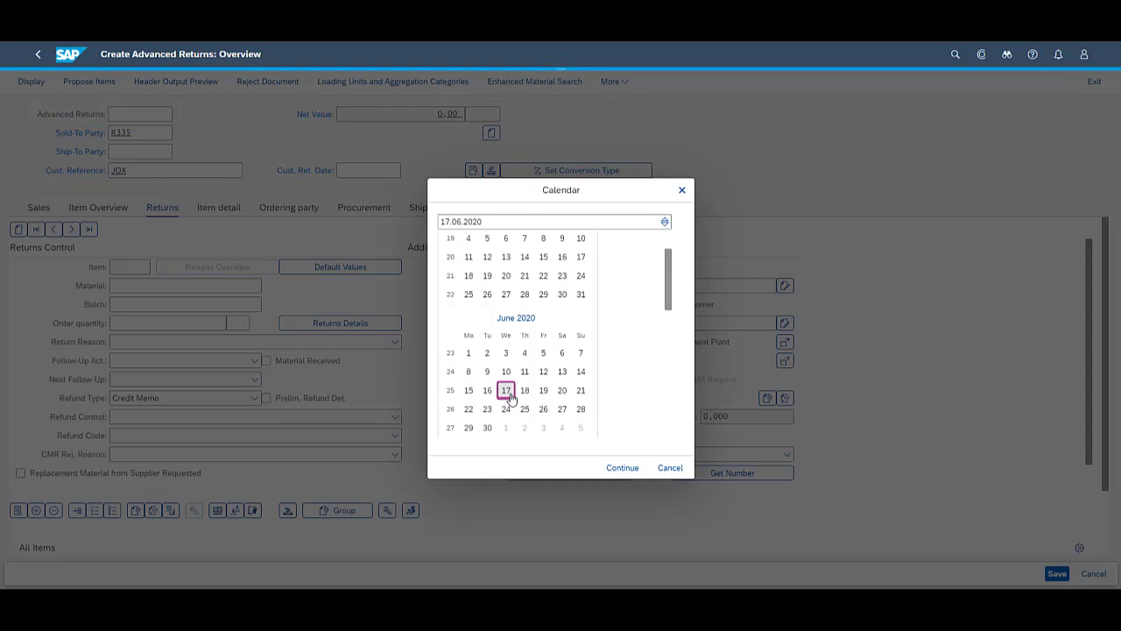
{"action": "left_click", "coordinate": [511, 396]}
Add material MR450202 with quantity 1.
{"action": "left_click", "coordinate": [183, 286]}
{"action": "type", "text": "M"}
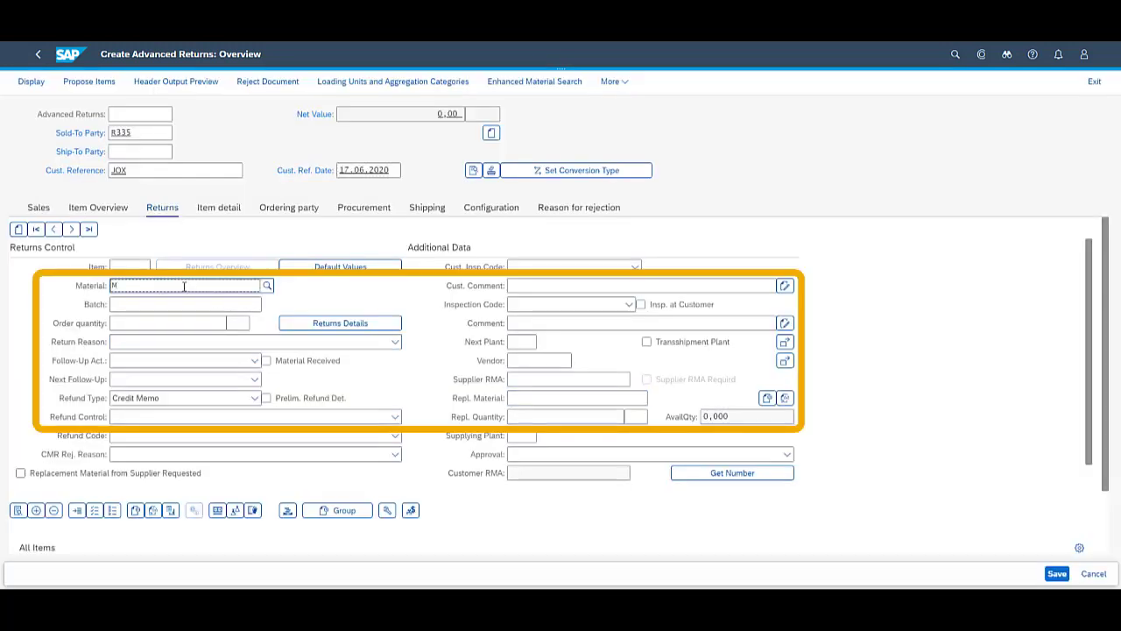
{"action": "left_click", "coordinate": [153, 303]}
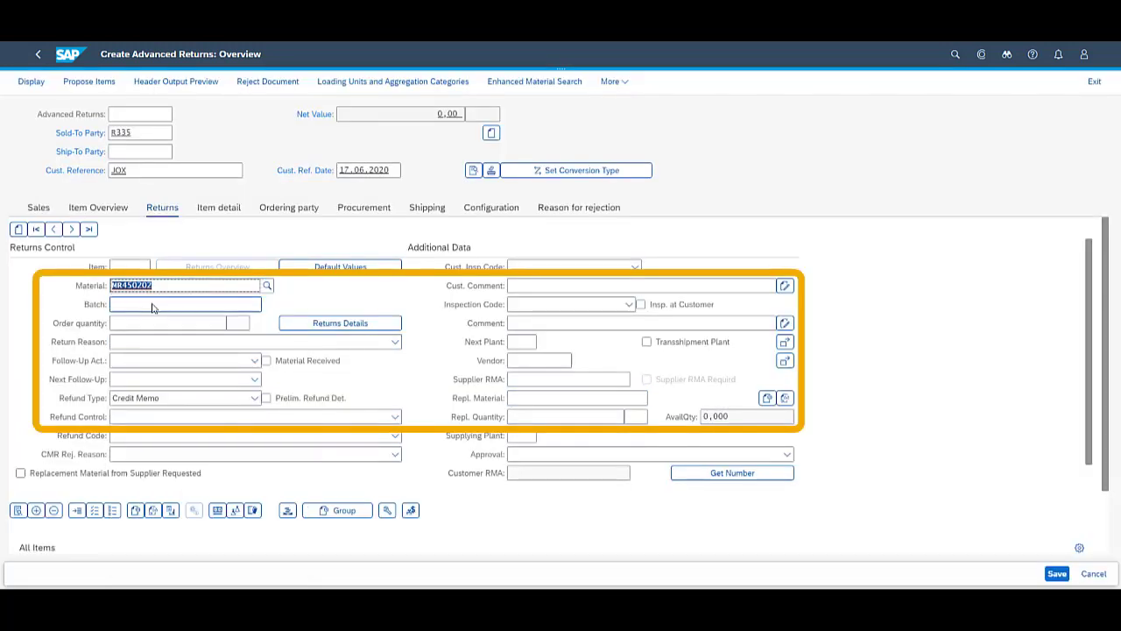
{"action": "left_click", "coordinate": [155, 323]}
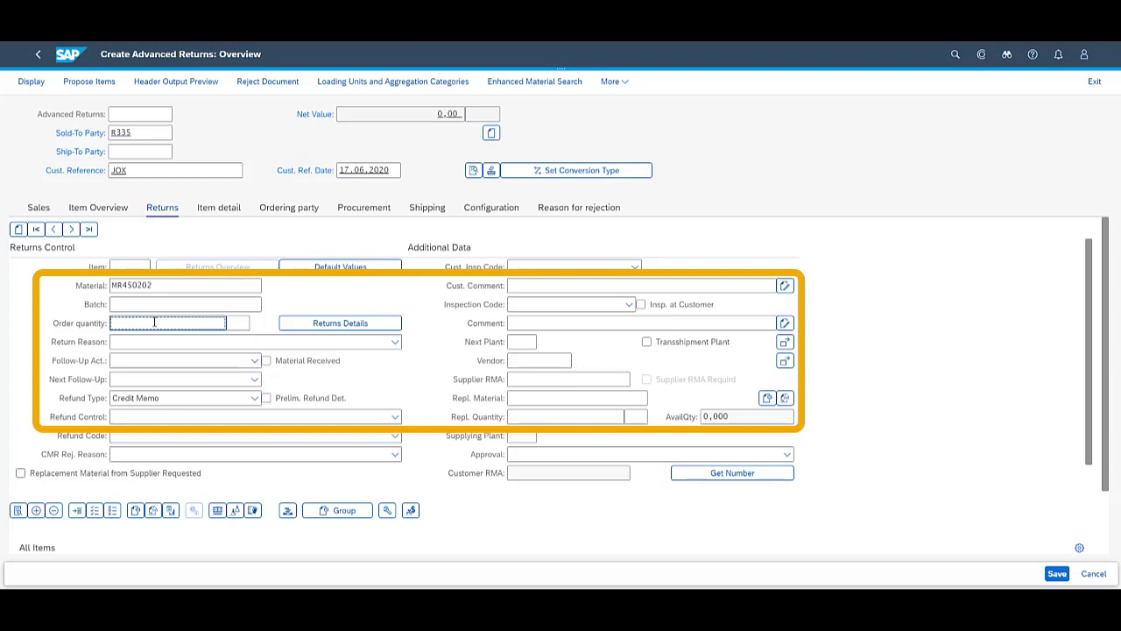
{"action": "type", "text": "1"}
Set return reason Product defective, follow-up Send Back to Customer, Material Received, and No Refund.
{"action": "left_click", "coordinate": [383, 341]}
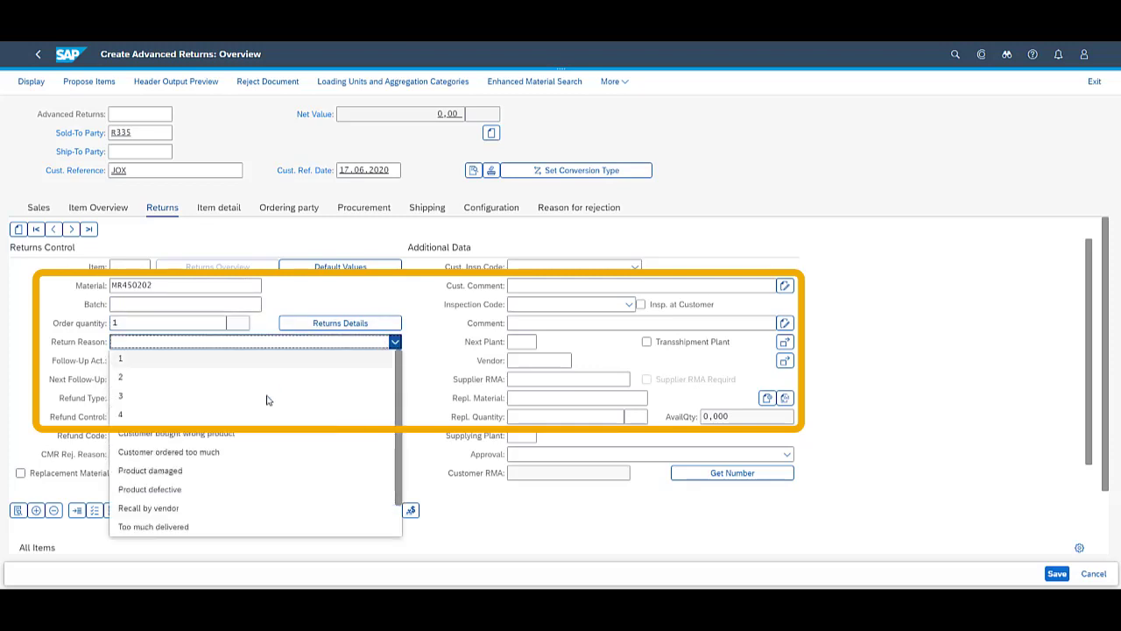
{"action": "left_click", "coordinate": [198, 490]}
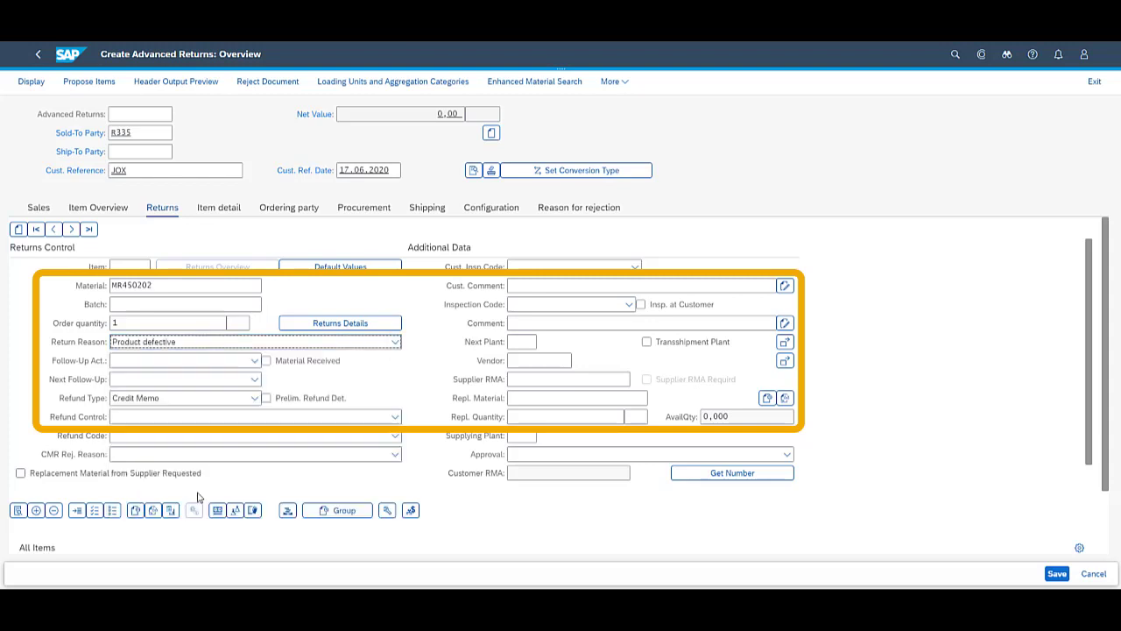
{"action": "left_click", "coordinate": [254, 360]}
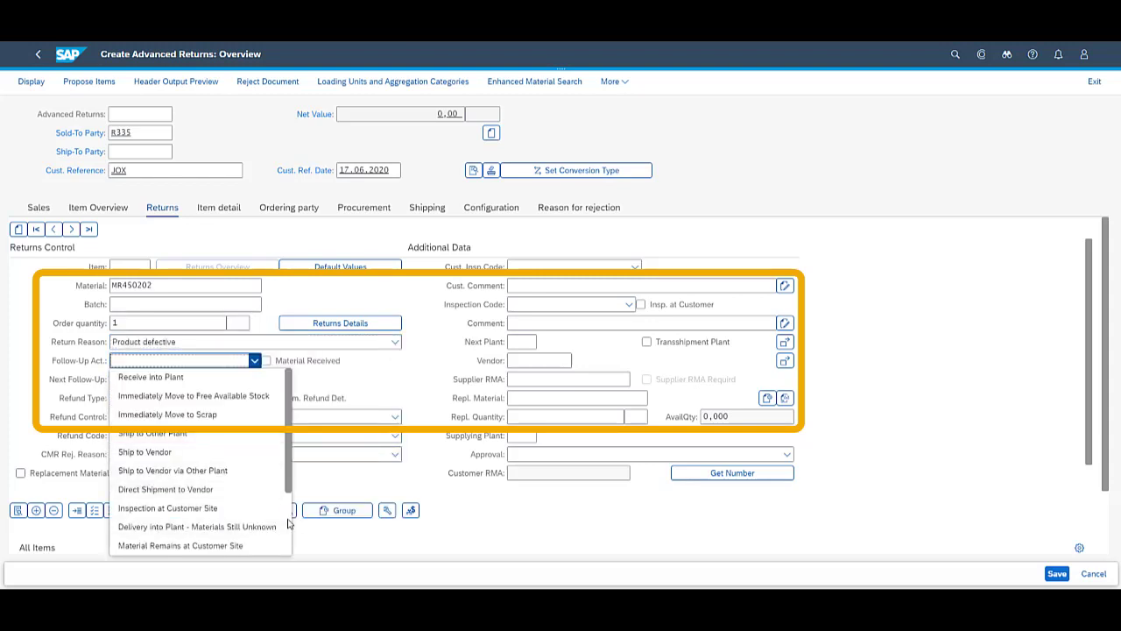
{"action": "scroll", "coordinate": [219, 521], "scroll_direction": "down", "scroll_amount": 3}
{"action": "left_click", "coordinate": [208, 527]}
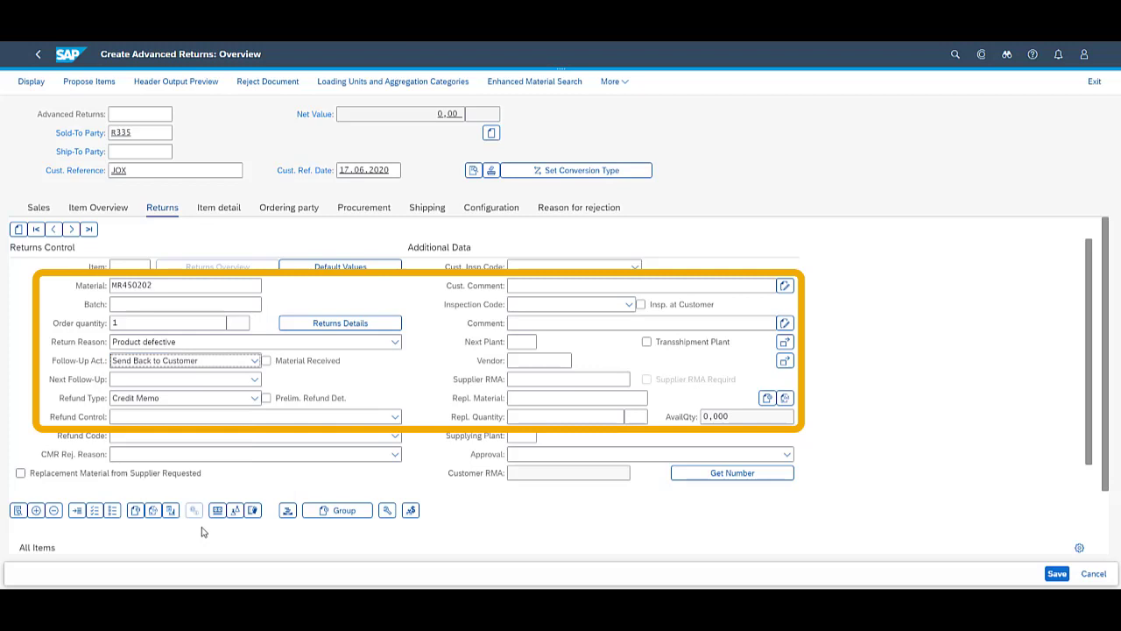
{"action": "left_click", "coordinate": [266, 360]}
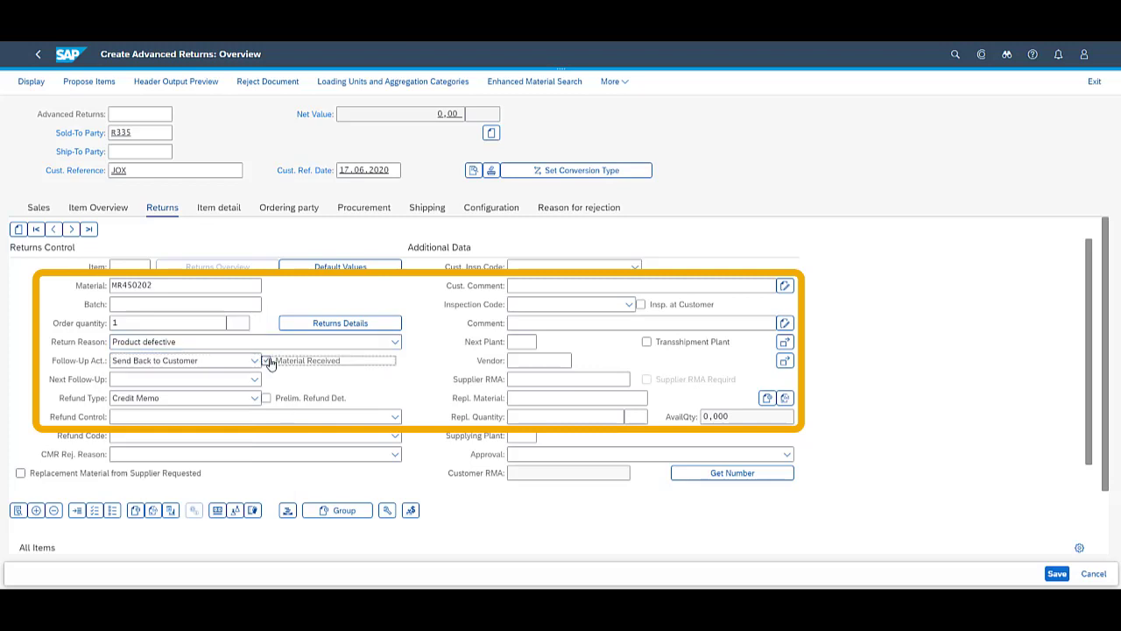
{"action": "left_click", "coordinate": [303, 418]}
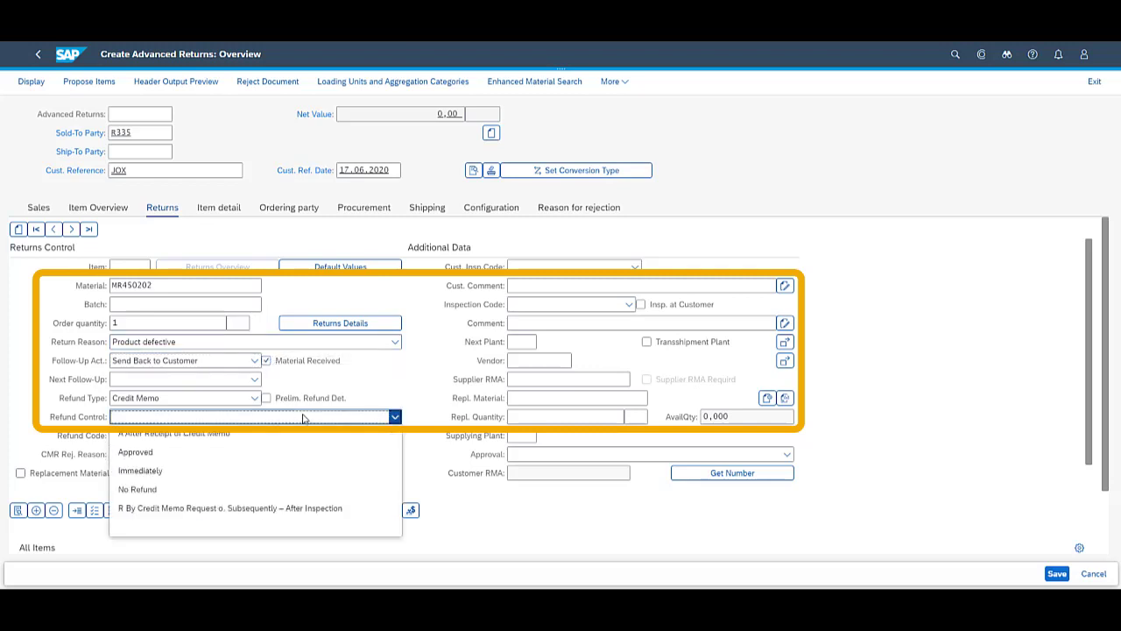
{"action": "left_click", "coordinate": [234, 490]}
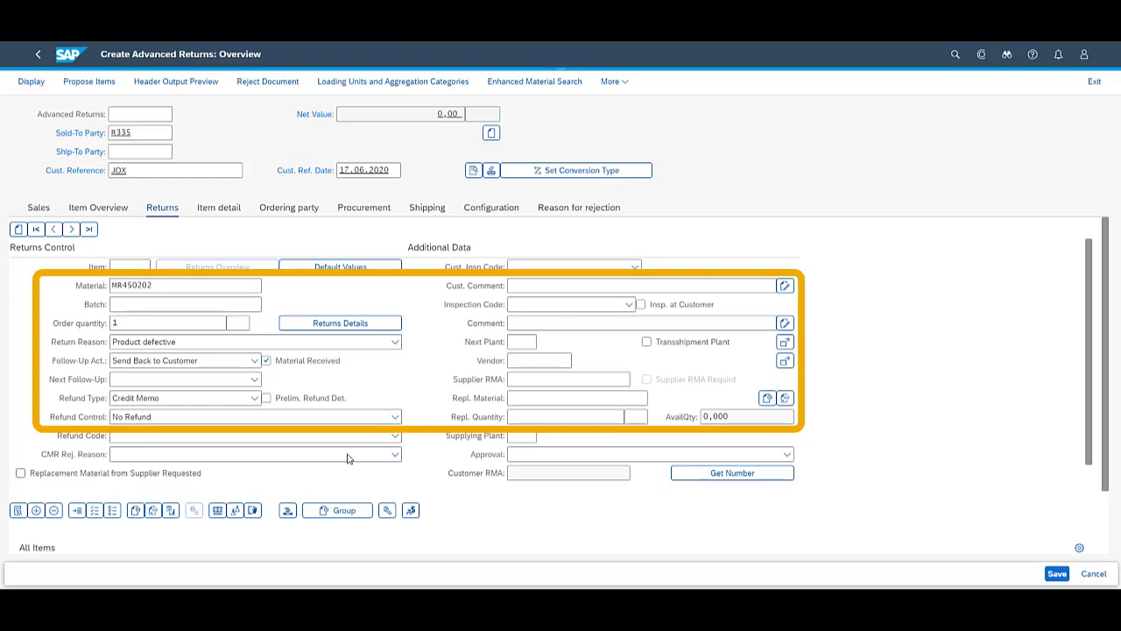
Set inspection code Not OK with comment 'Laptop damaged by customer' and save.
{"action": "left_click", "coordinate": [625, 305]}
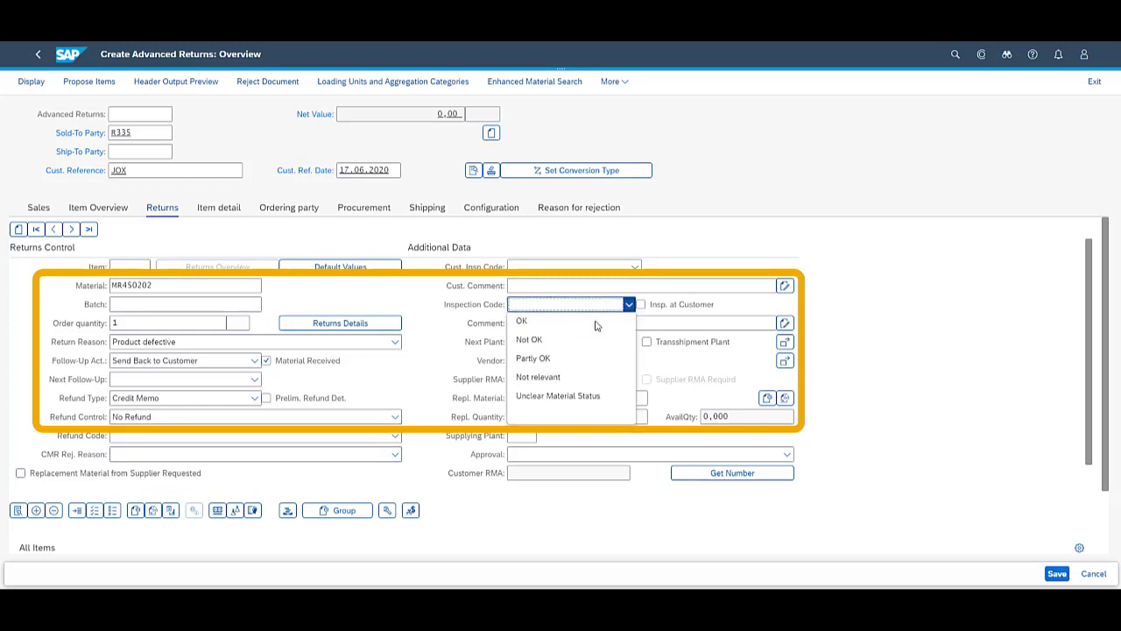
{"action": "left_click", "coordinate": [546, 341]}
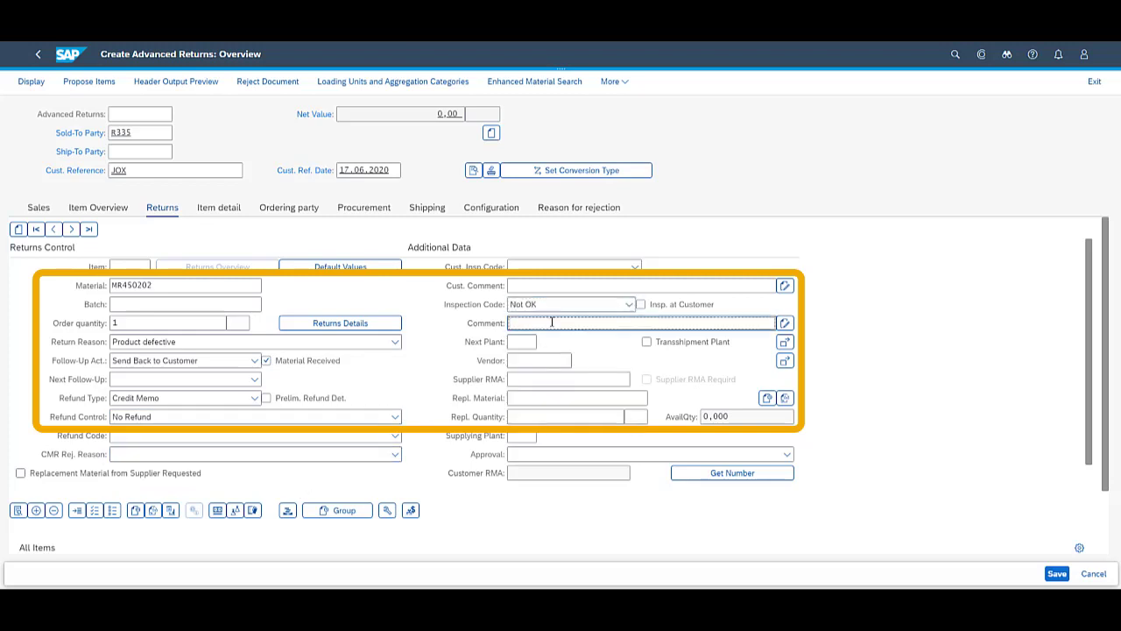
{"action": "type", "text": "Laptop "}
{"action": "type", "text": "damaged by "}
{"action": "type", "text": "customer"}
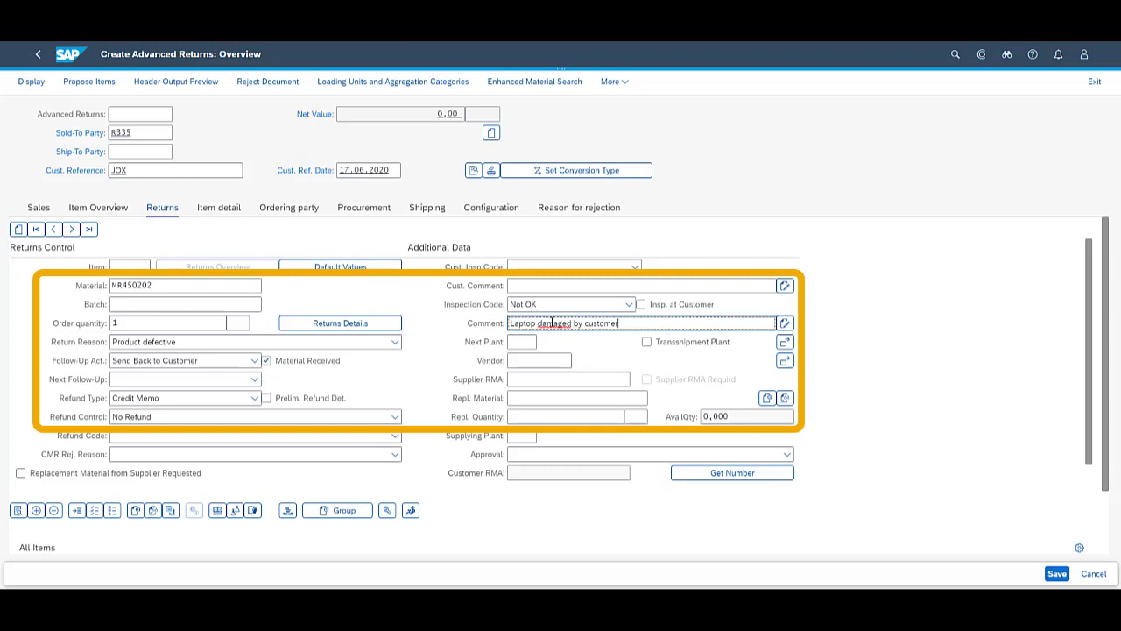
{"action": "key", "text": "ctrl+s"}
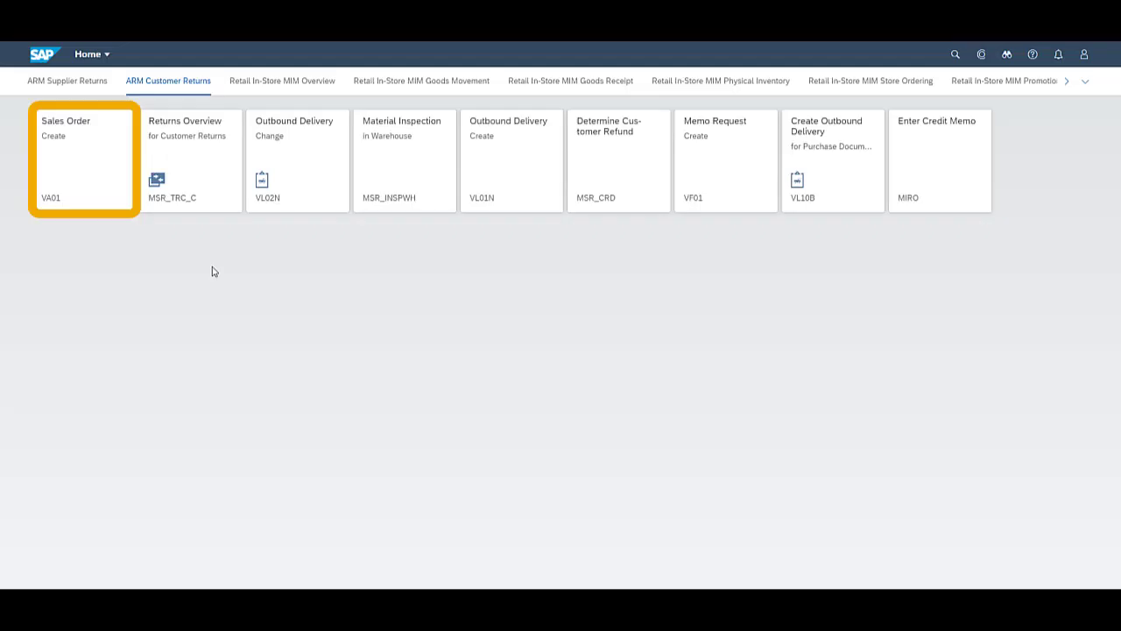
Search Returns Overview for order 60000202 and expand its Send back to customer node.
{"action": "left_click", "coordinate": [198, 189]}
{"action": "type", "text": "60000202"}
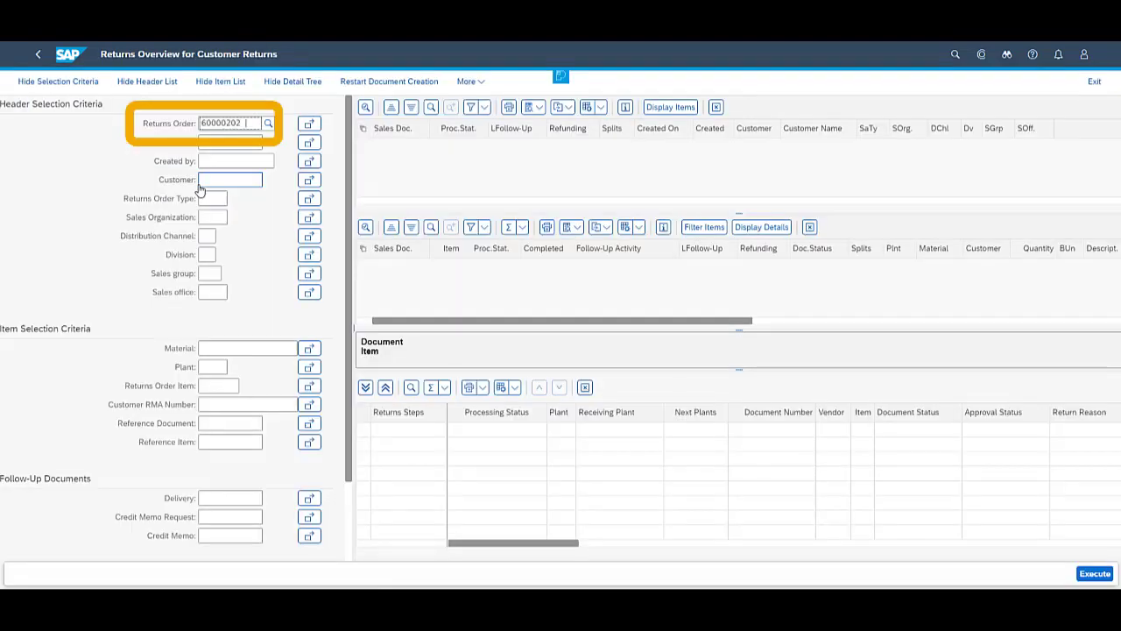
{"action": "left_click", "coordinate": [1100, 575]}
{"action": "left_click", "coordinate": [82, 85]}
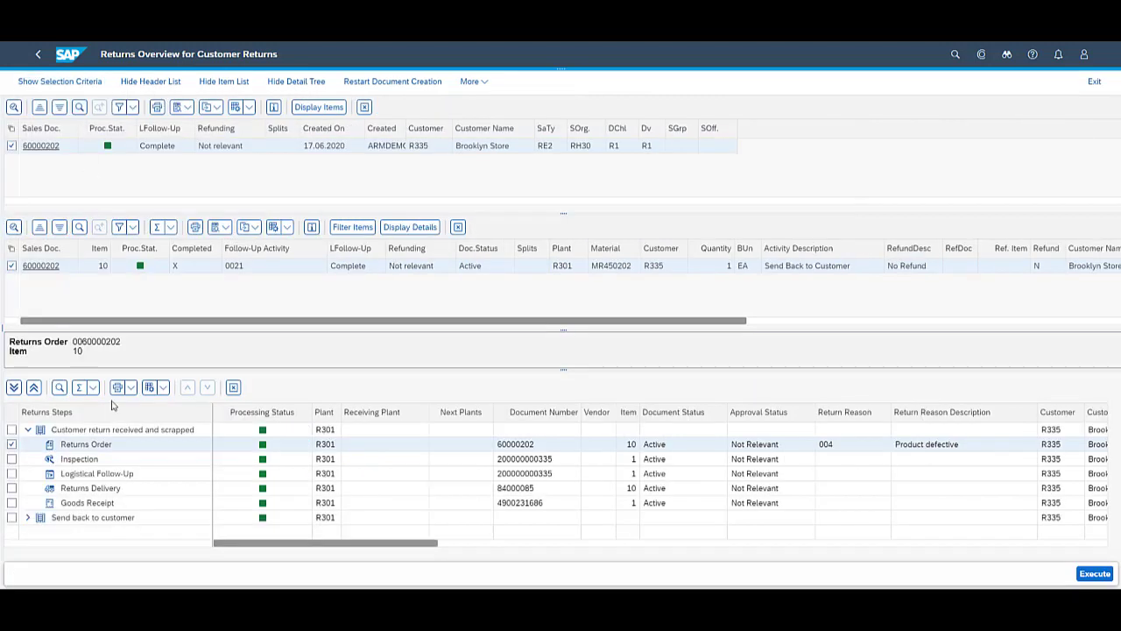
{"action": "left_click", "coordinate": [27, 518]}
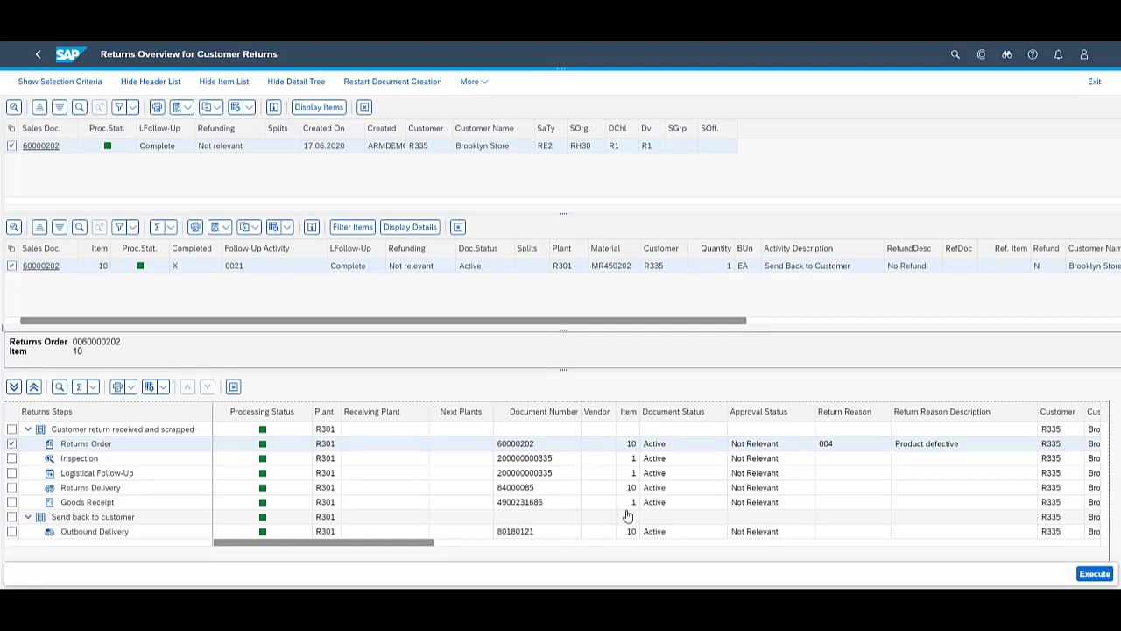
{"action": "left_click", "coordinate": [527, 488]}
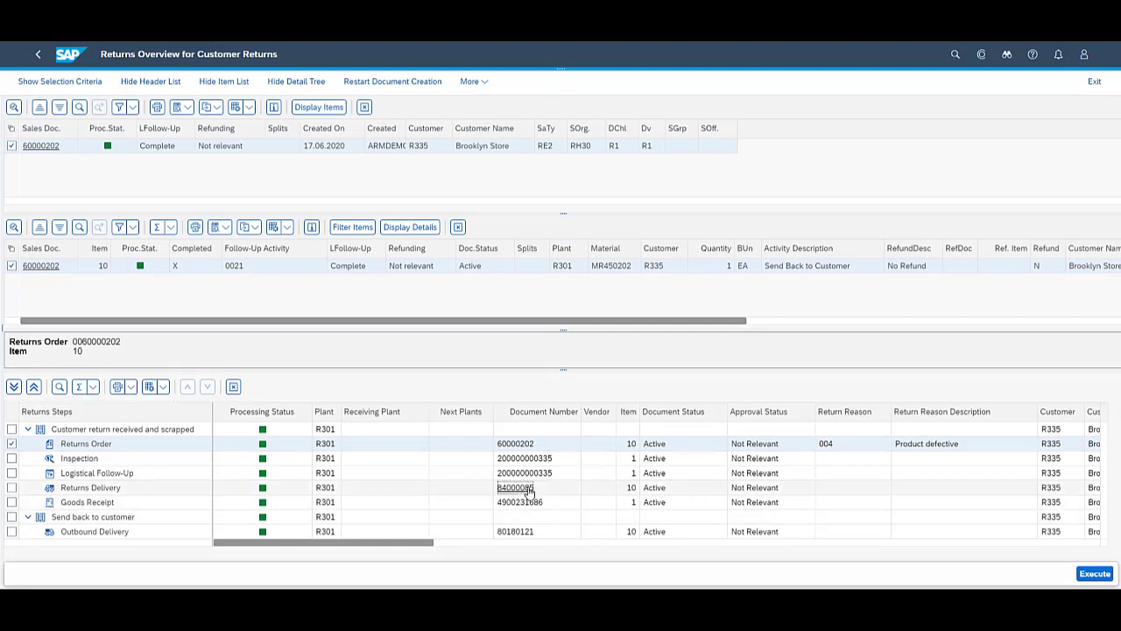